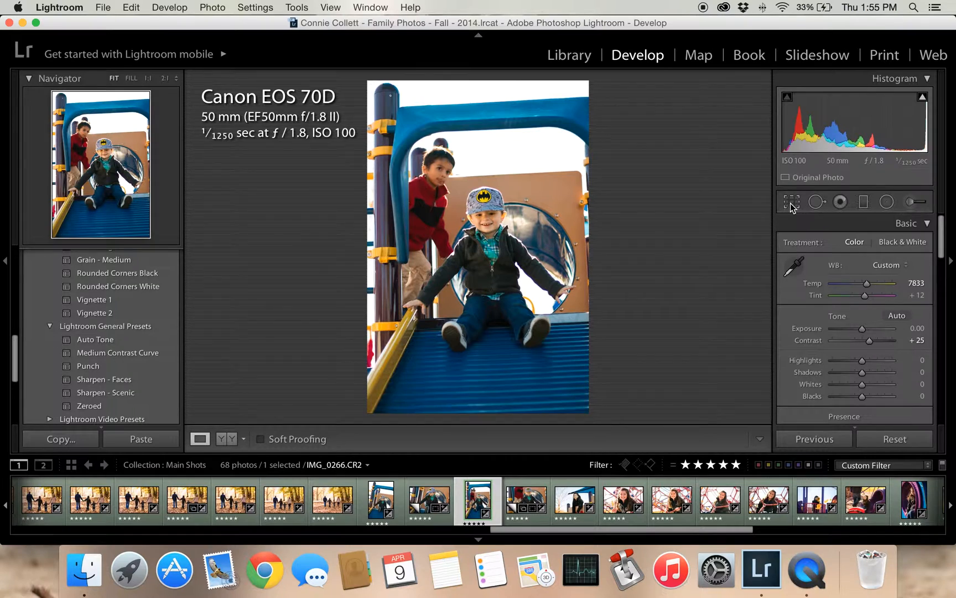
# Crop the playground slide photo to a 5 x 7 aspect ratio, keeping the frame at the photo's full width
pyautogui.click(792, 203)
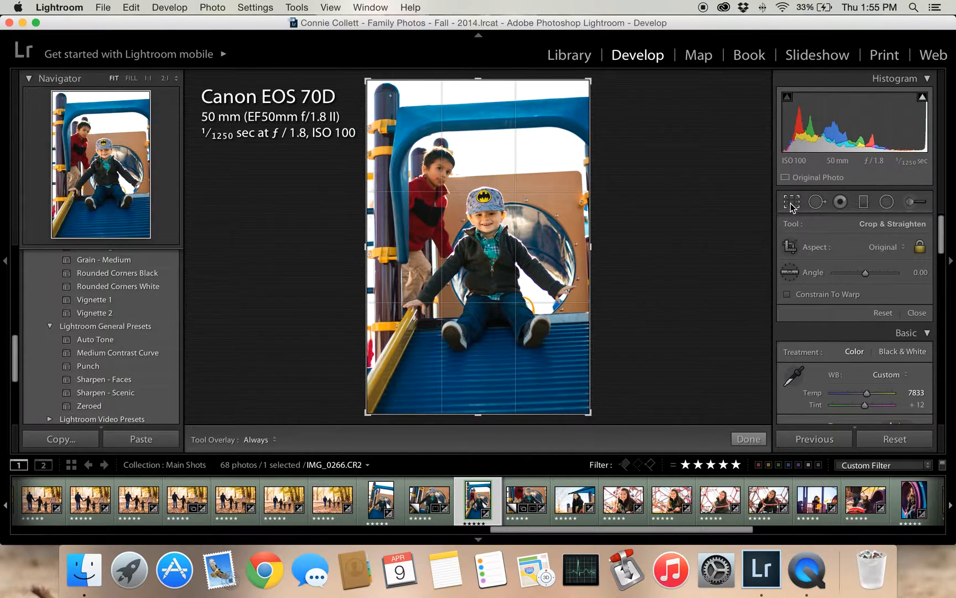
pyautogui.click(917, 249)
pyautogui.click(893, 247)
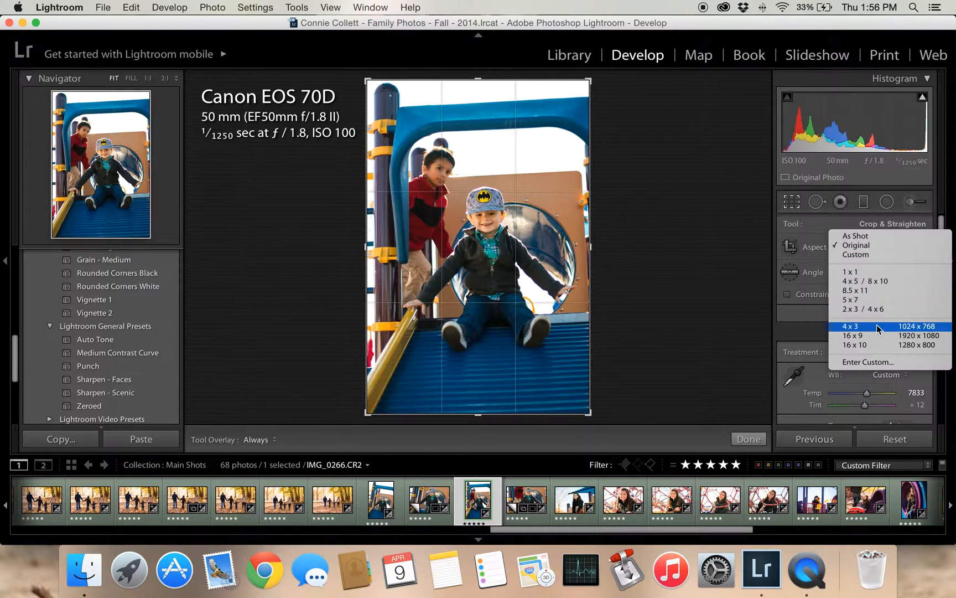
pyautogui.click(855, 300)
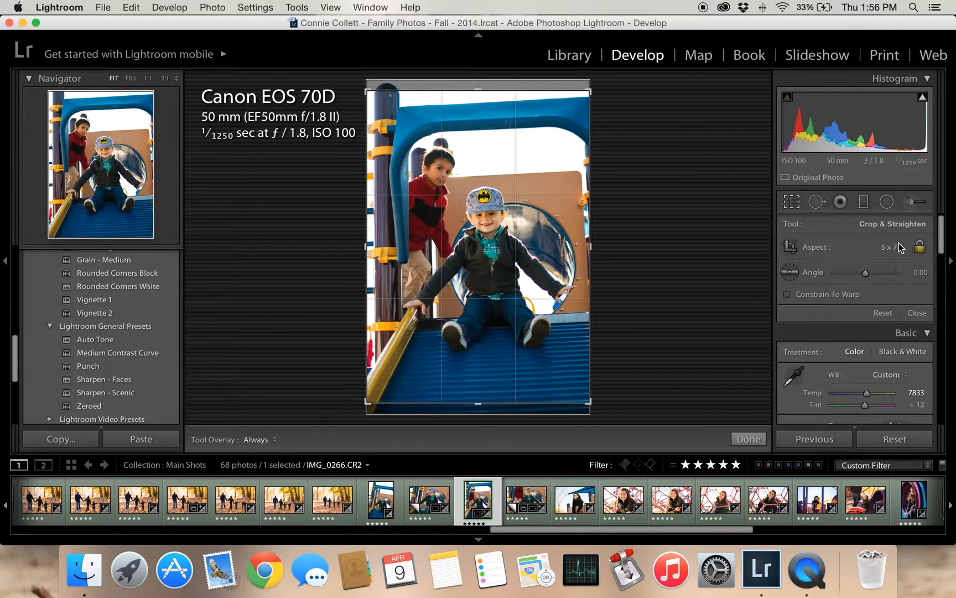
pyautogui.moveTo(367, 91); pyautogui.dragTo(343, 70)
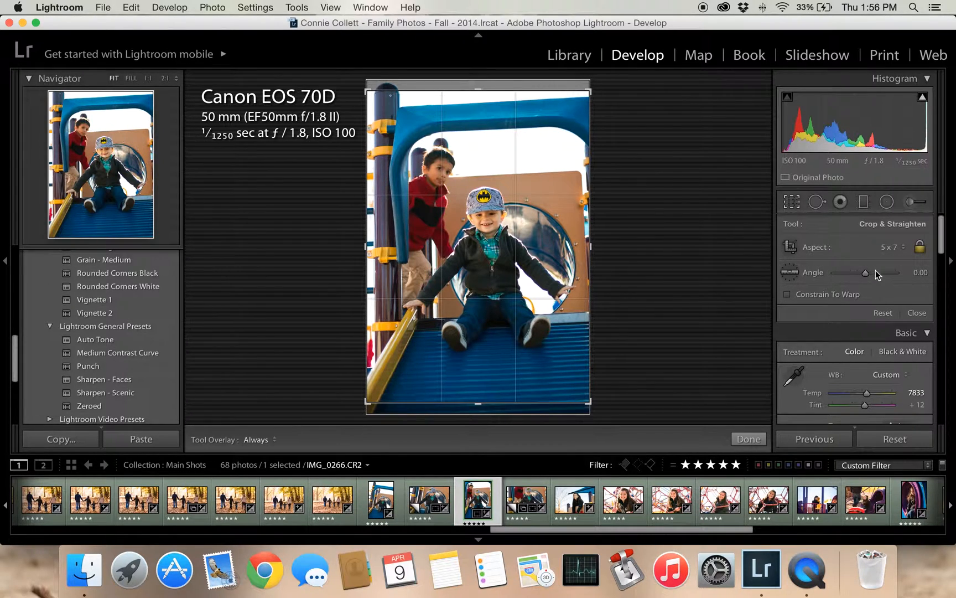
# Rotate the crop to an angle of 3.67 and apply it
pyautogui.moveTo(866, 274); pyautogui.dragTo(869, 274)
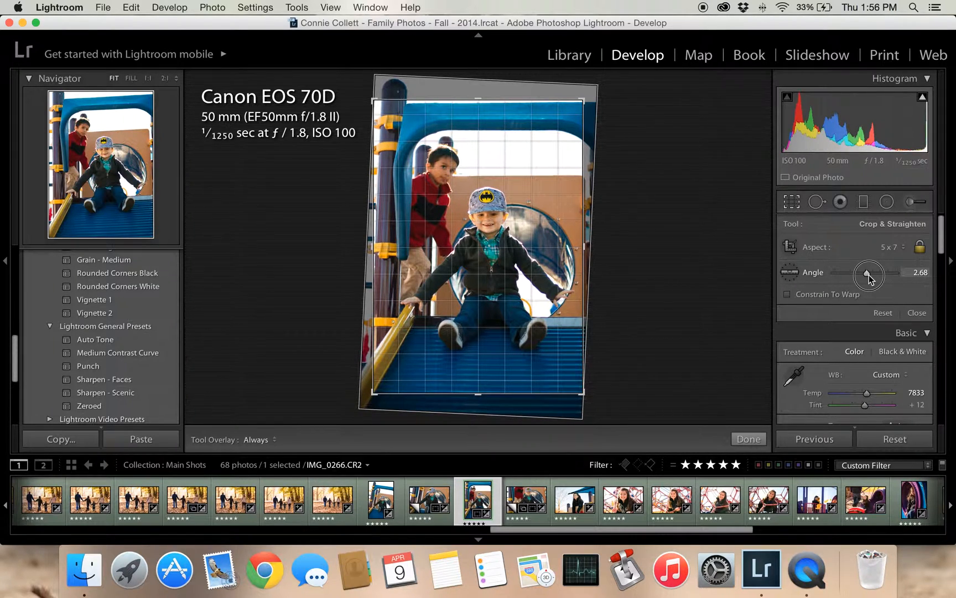
pyautogui.moveTo(869, 274); pyautogui.dragTo(869, 274)
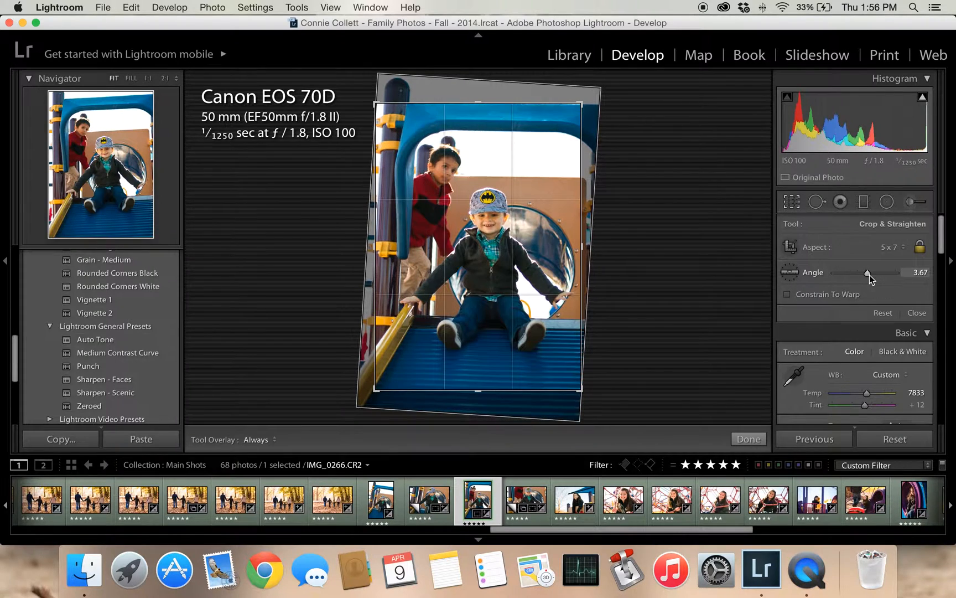
pyautogui.click(750, 438)
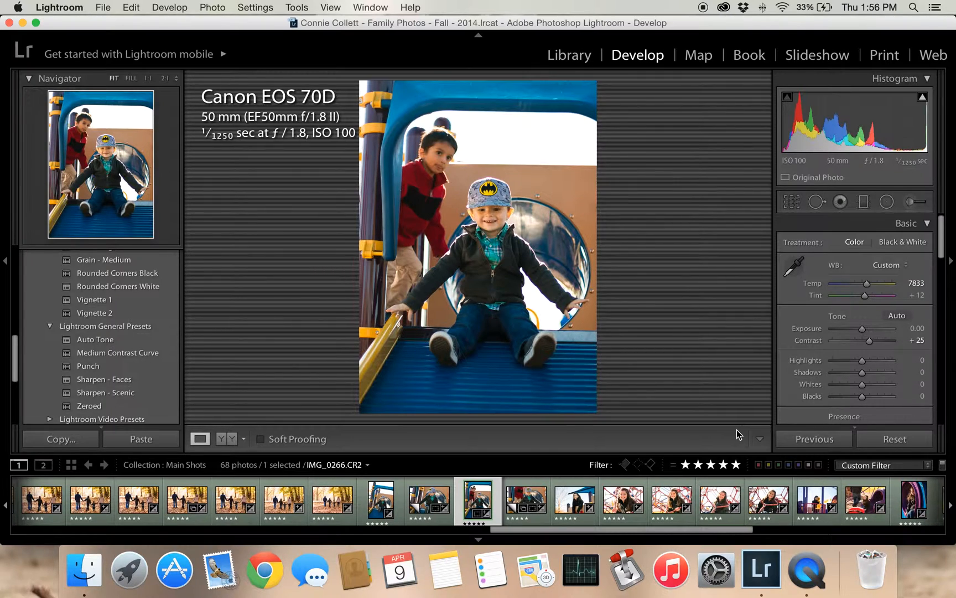
# Reopen the crop, try landscape and portrait orientations, and shrink it to a landscape frame over the seated boy's torso and legs
pyautogui.press('r')
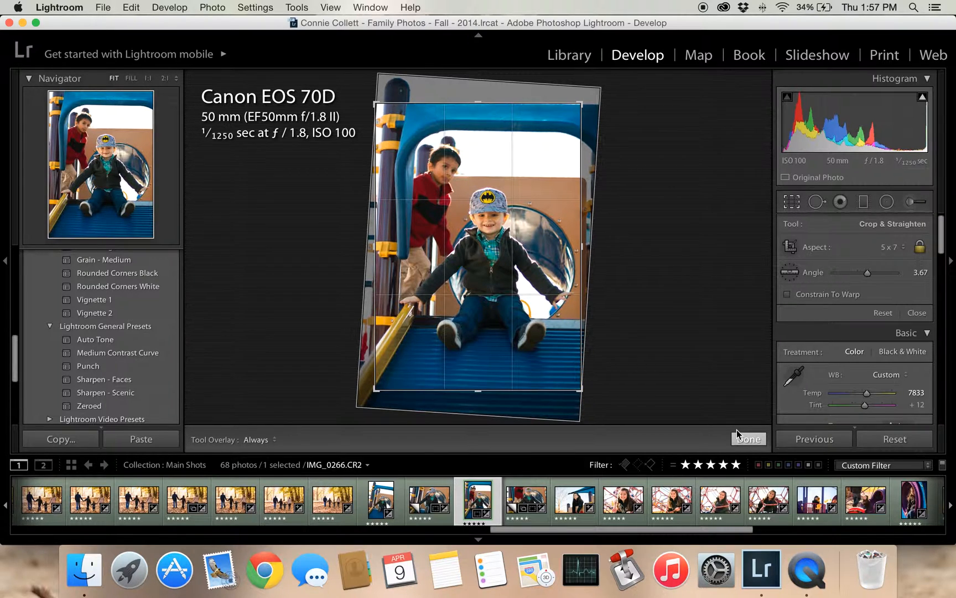
pyautogui.press('x')
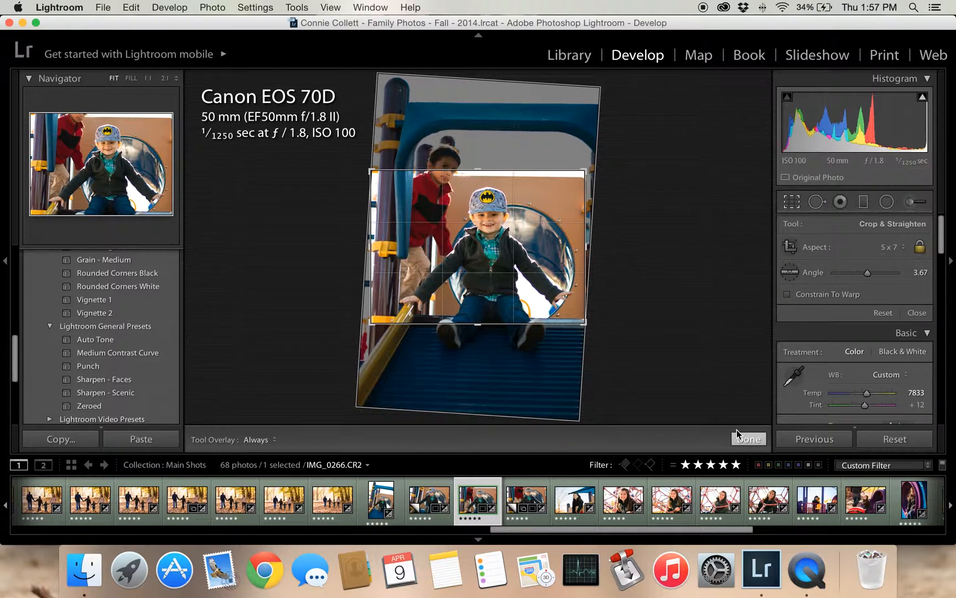
pyautogui.press('x')
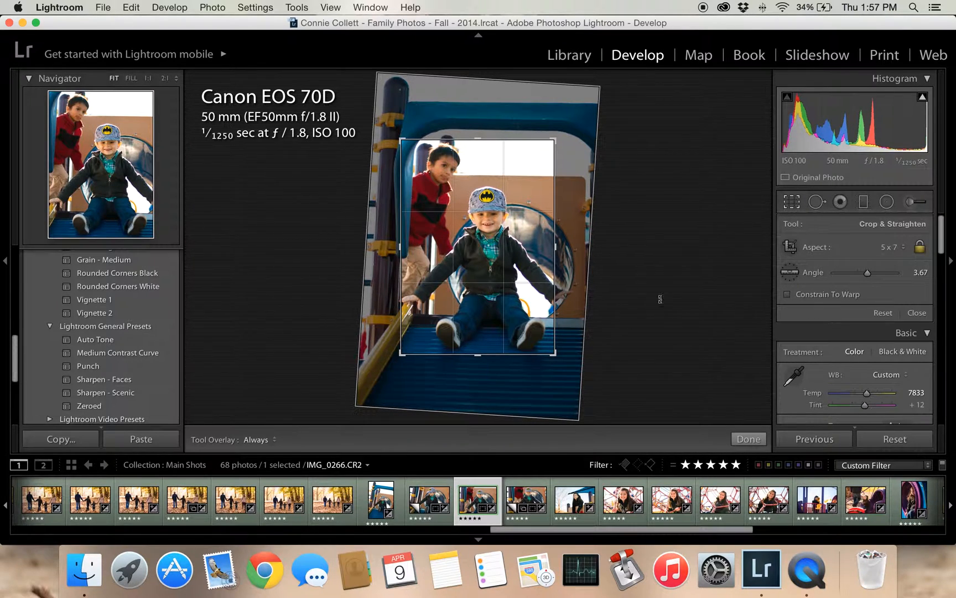
pyautogui.moveTo(557, 136); pyautogui.dragTo(562, 190)
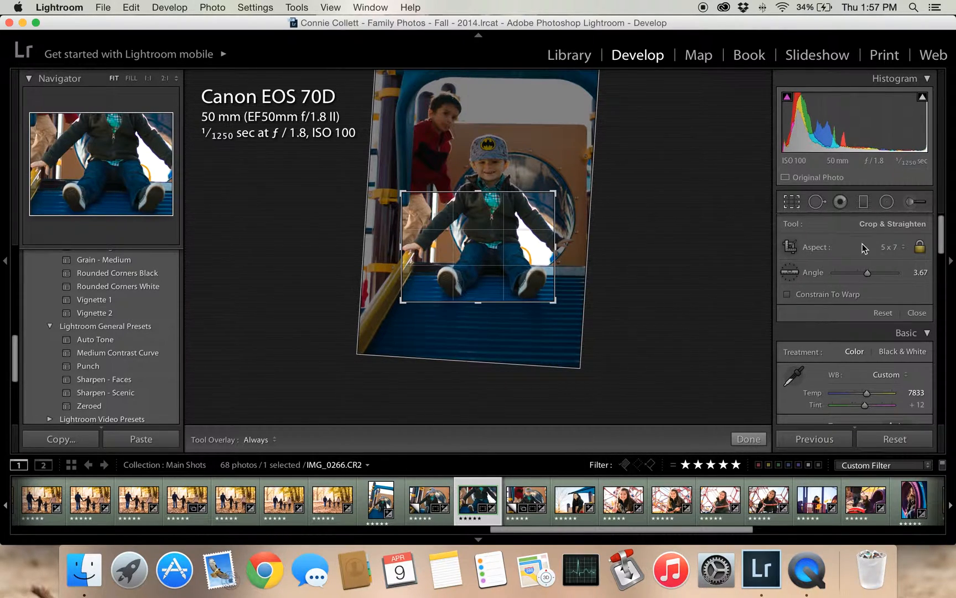
# Set the crop aspect to Original and apply a landscape crop framing the seated boy from his cap to his thighs
pyautogui.click(900, 248)
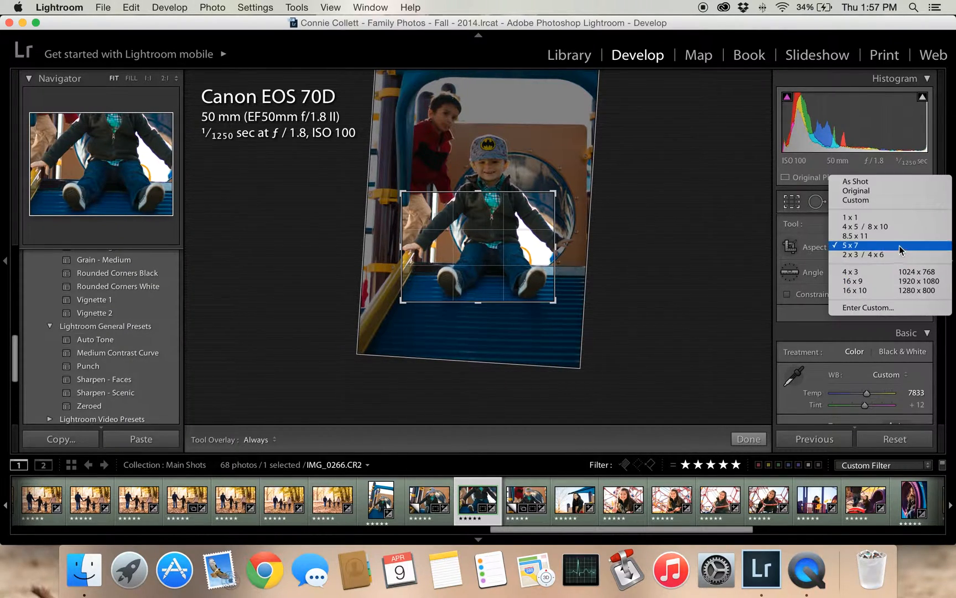
pyautogui.click(863, 191)
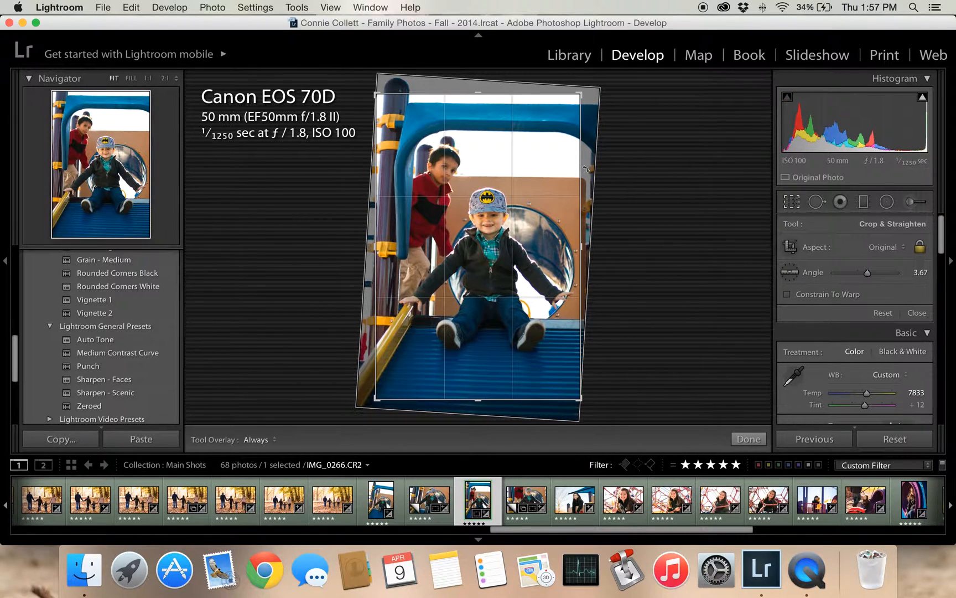
pyautogui.moveTo(580, 95); pyautogui.dragTo(601, 155)
pyautogui.moveTo(506, 217); pyautogui.dragTo(518, 283)
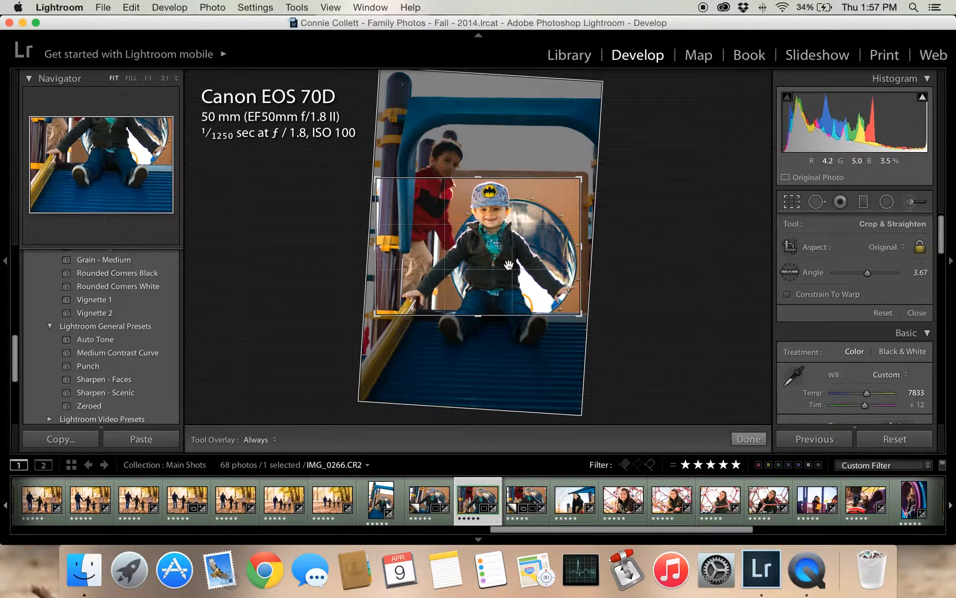
pyautogui.press('Return')
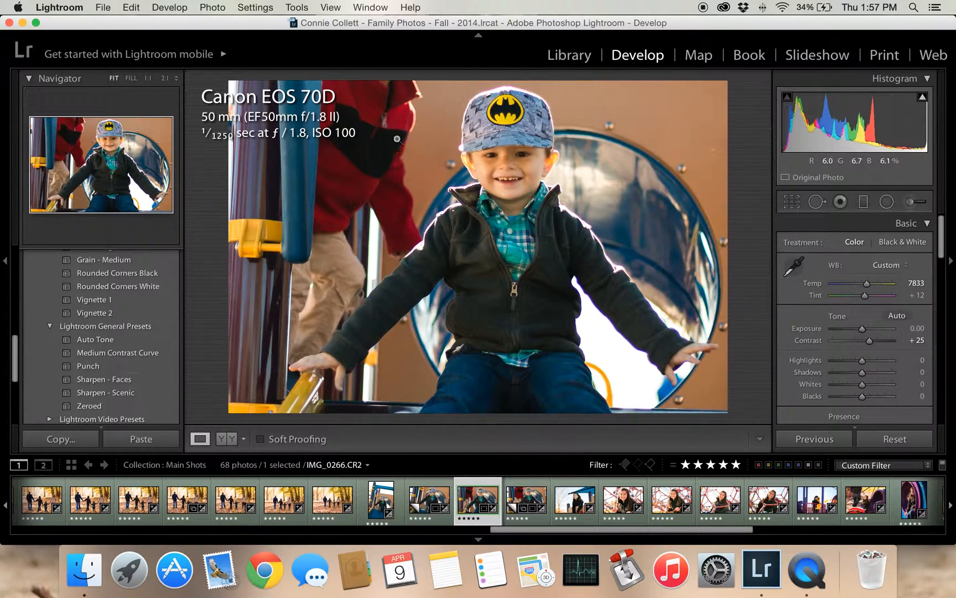
# Reopen the crop, widen the frame over the seated boy and his shoes, and set its angle to 0
pyautogui.press('r')
pyautogui.moveTo(431, 214); pyautogui.dragTo(367, 173)
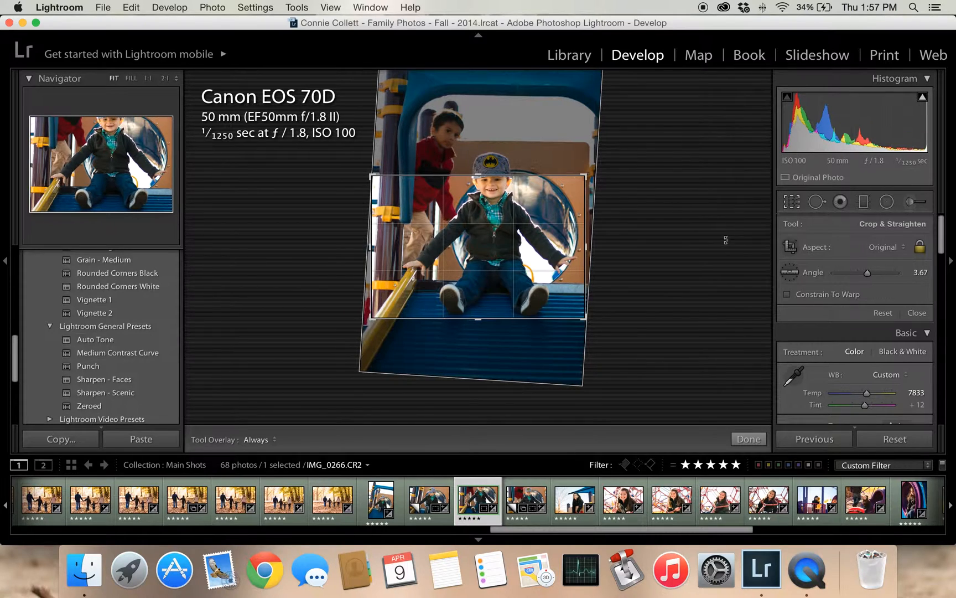
pyautogui.click(917, 271)
pyautogui.write('0')
pyautogui.press('Return')
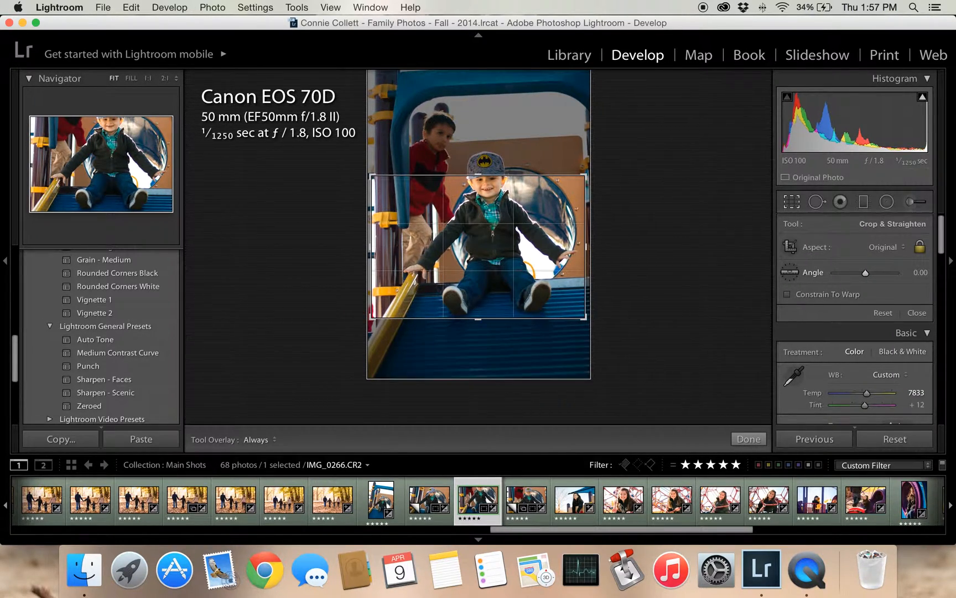
# Expand the landscape crop to the photo's full width and reposition it to include the seated boy's whole cap
pyautogui.moveTo(590, 173); pyautogui.dragTo(595, 171)
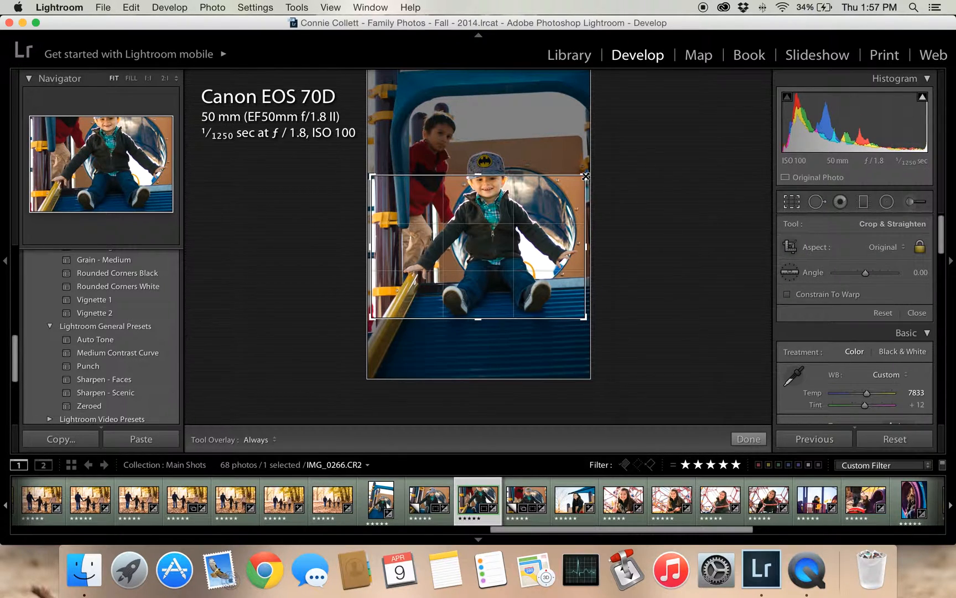
pyautogui.moveTo(391, 173); pyautogui.dragTo(367, 173)
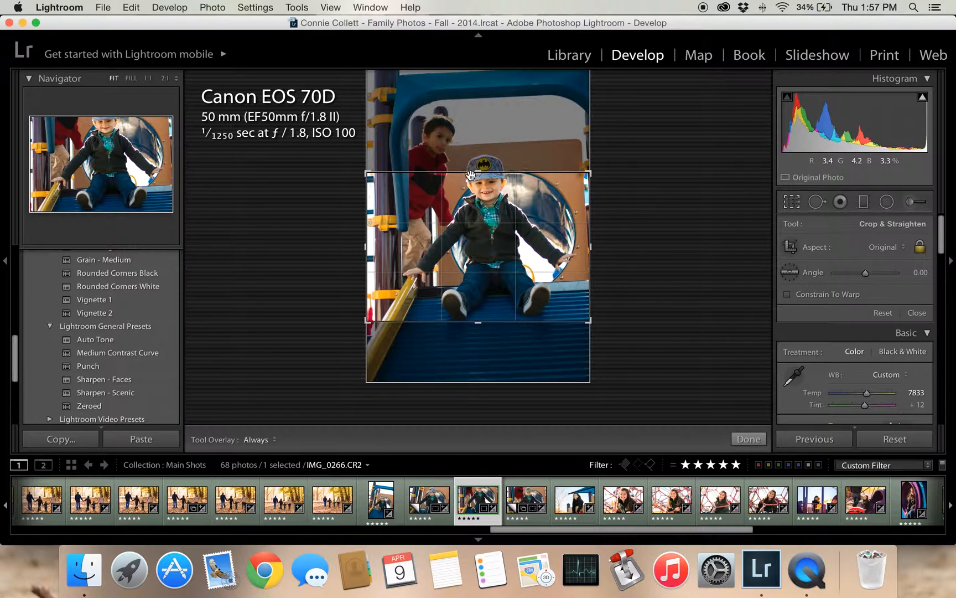
pyautogui.press('Return')
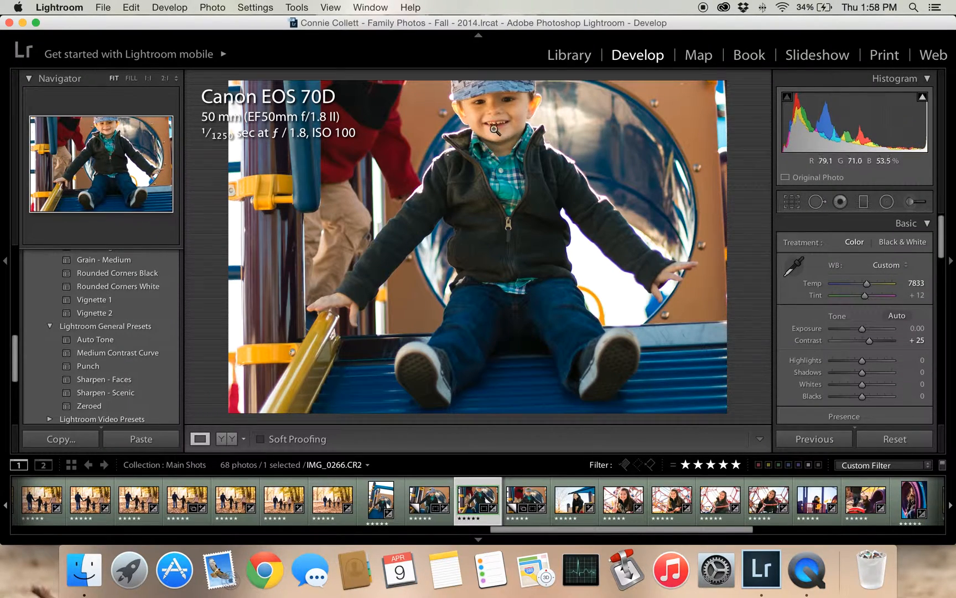
pyautogui.press('r')
pyautogui.moveTo(501, 206); pyautogui.dragTo(503, 224)
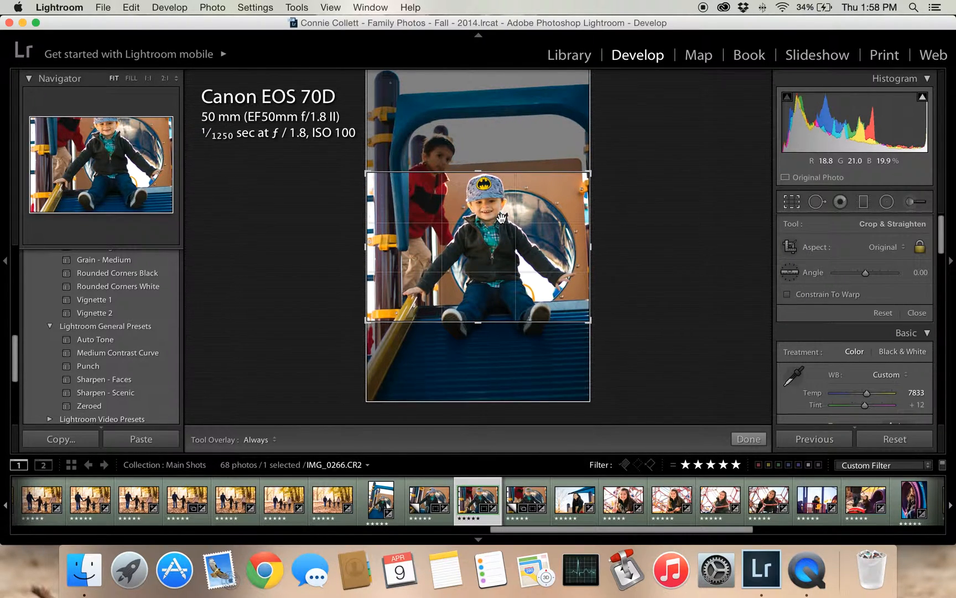
pyautogui.press('r')
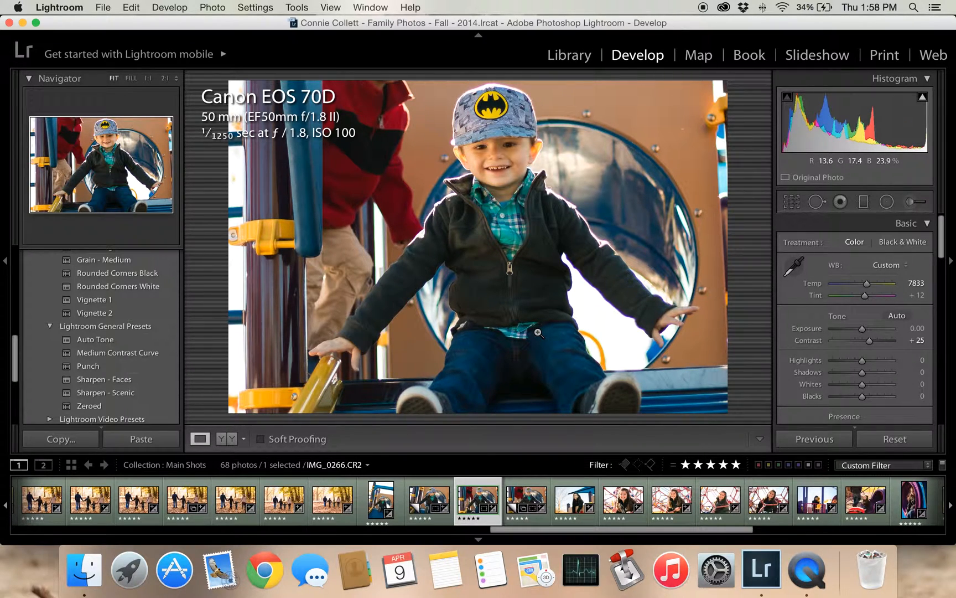
# Tighten the landscape crop around the seated boy, trimming his shoes and the left side of the photo, and apply it
pyautogui.press('r')
pyautogui.moveTo(366, 172); pyautogui.dragTo(414, 213)
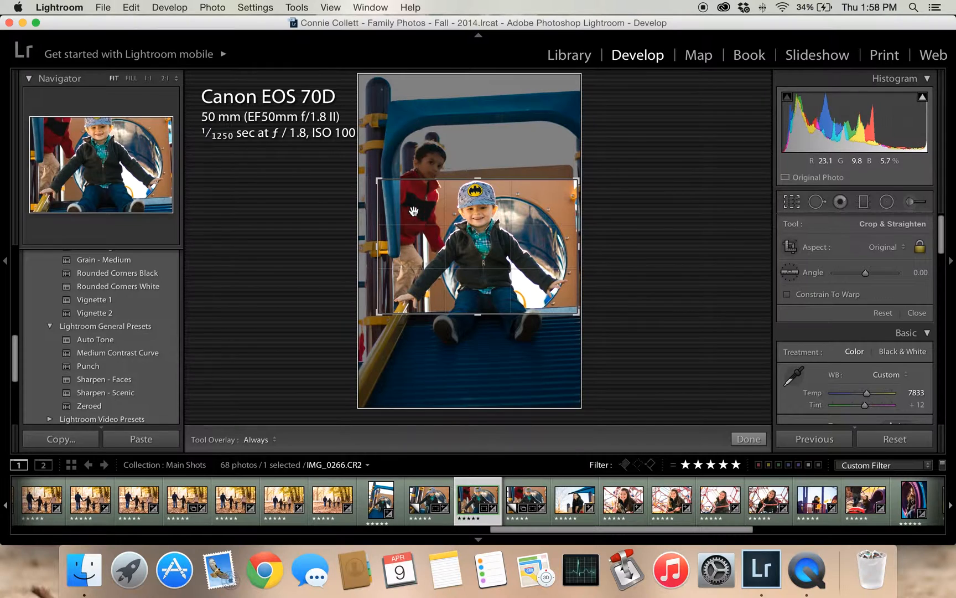
pyautogui.moveTo(575, 183); pyautogui.dragTo(548, 208)
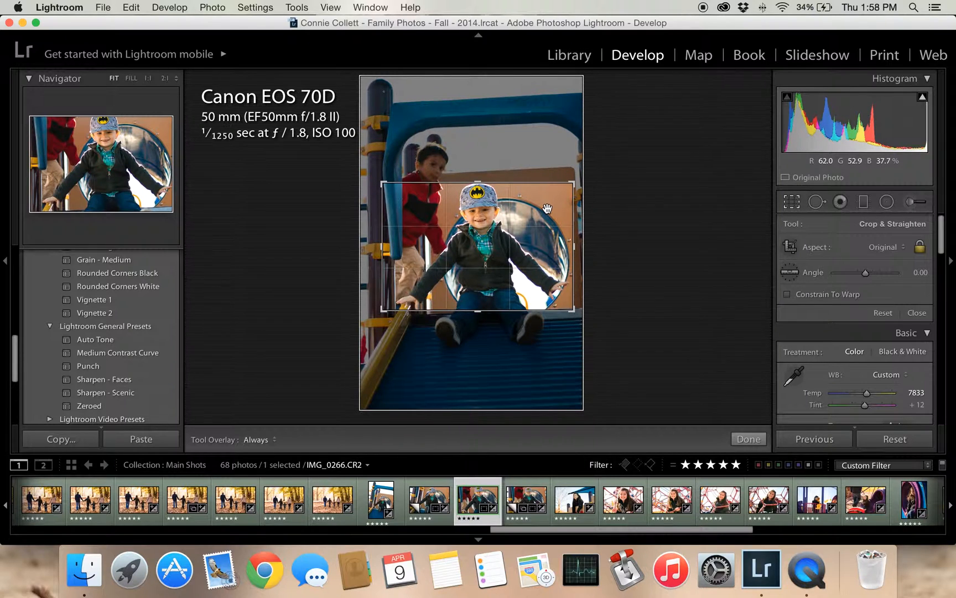
pyautogui.press('Return')
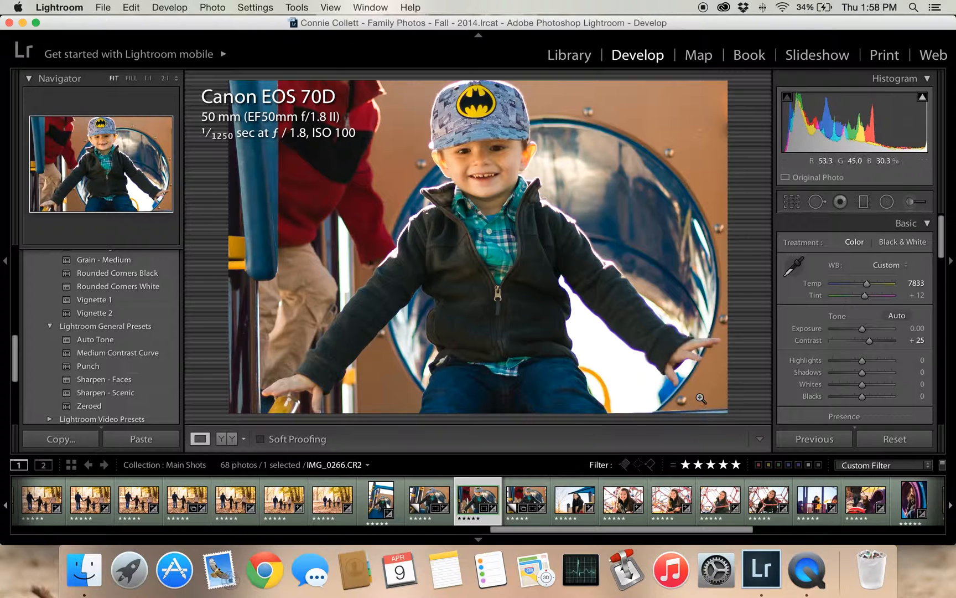
# Enlarge the crop slightly, fine-tune its position around the seated boy, and apply it
pyautogui.press('r')
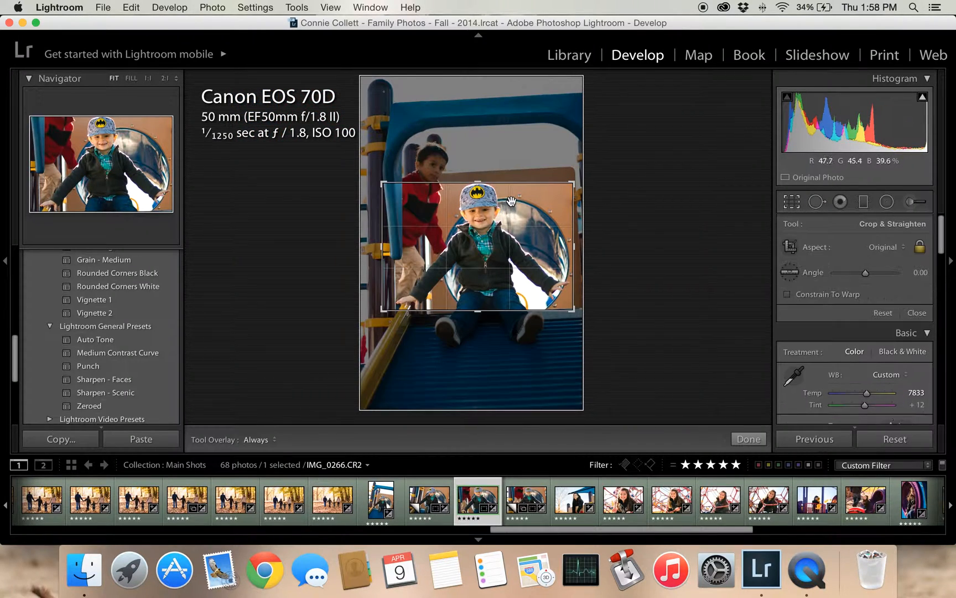
pyautogui.moveTo(383, 182); pyautogui.dragTo(384, 178)
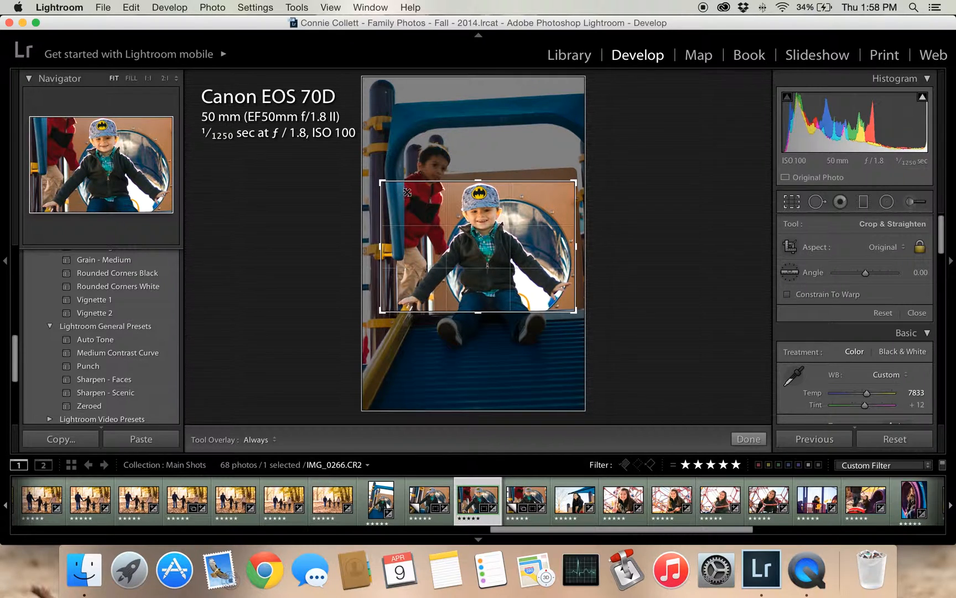
pyautogui.press('r')
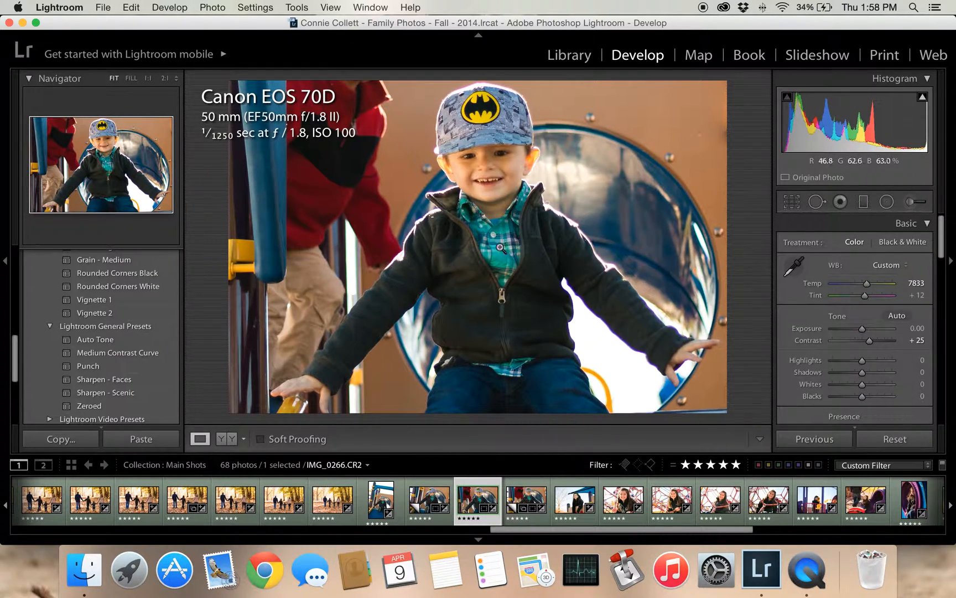
pyautogui.press('r')
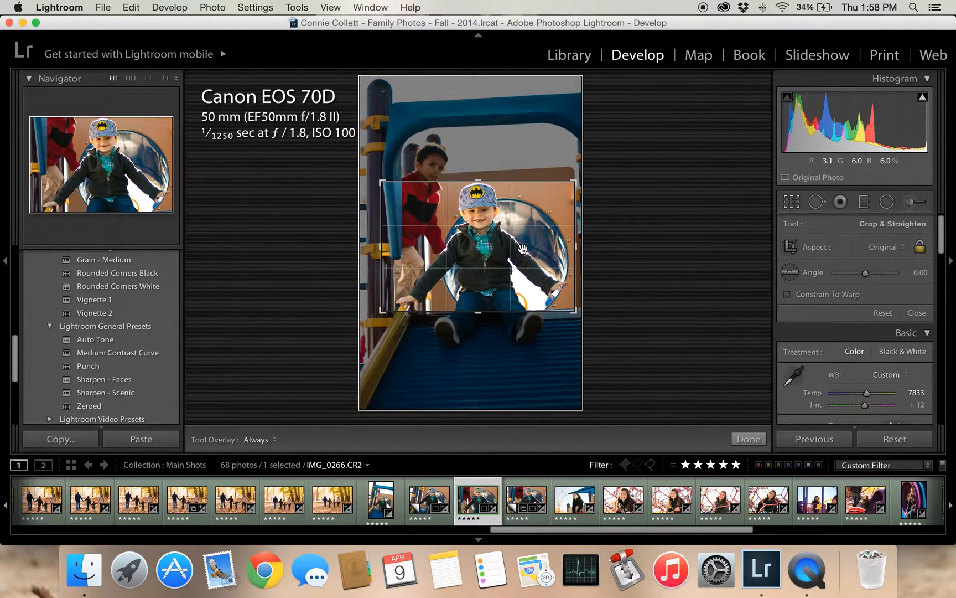
pyautogui.press('r')
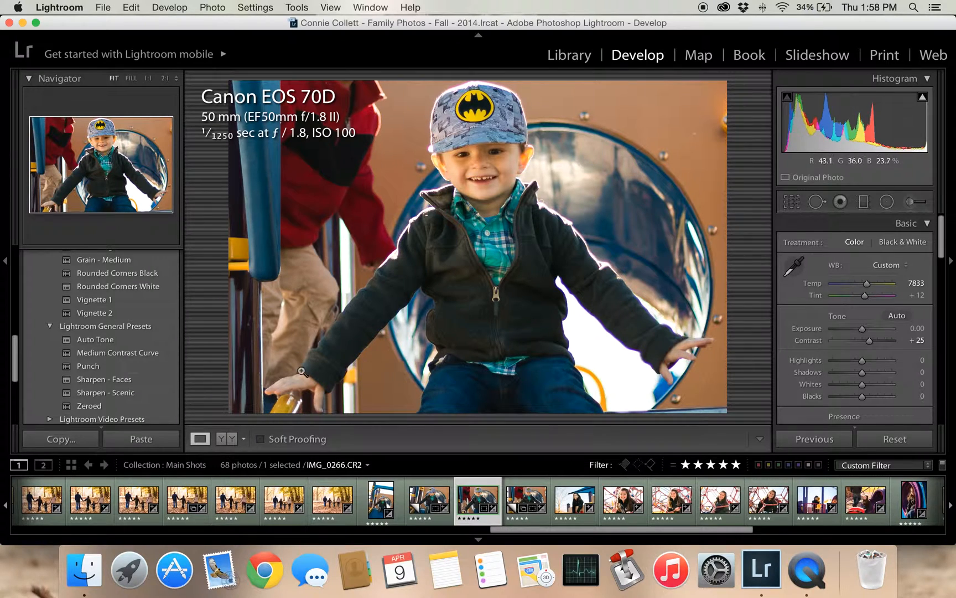